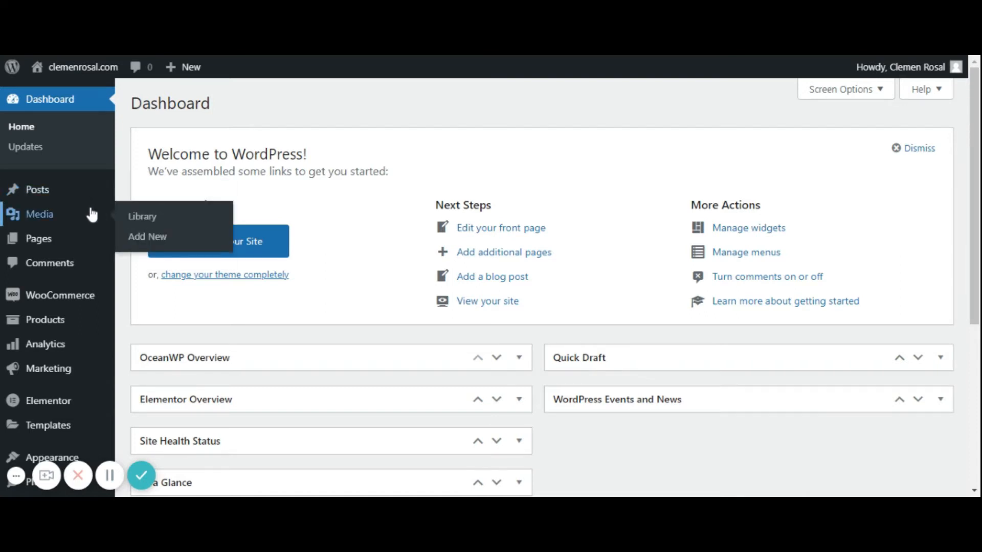
- Search the directory of new plugins for "paypal payments"
scroll(87, 218, "down", 4)
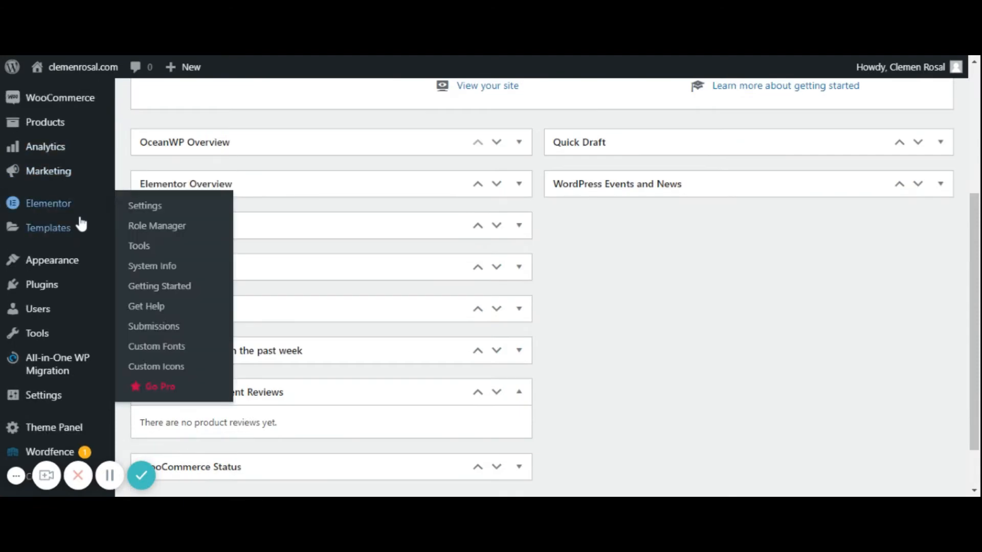
mouse_move(47, 282)
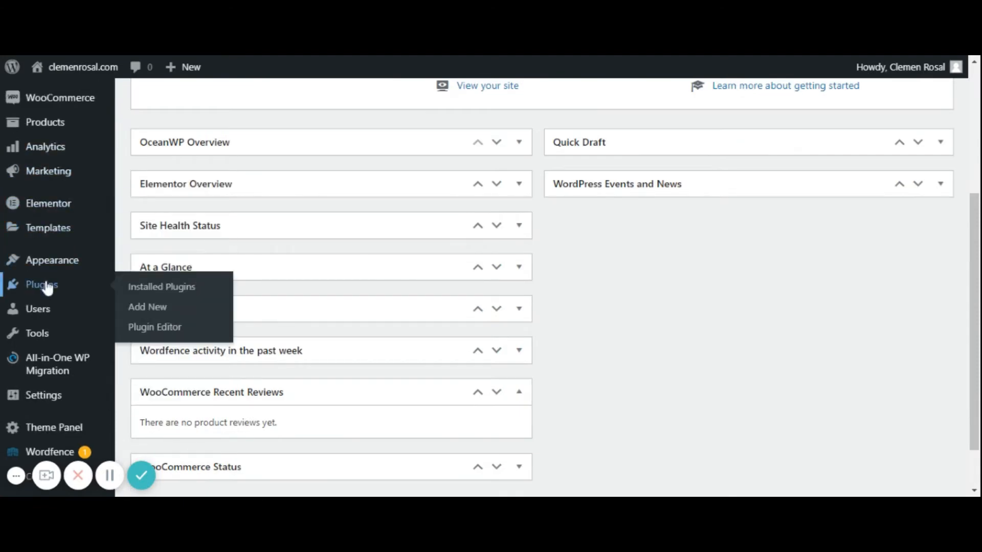
left_click(151, 313)
left_click(845, 143)
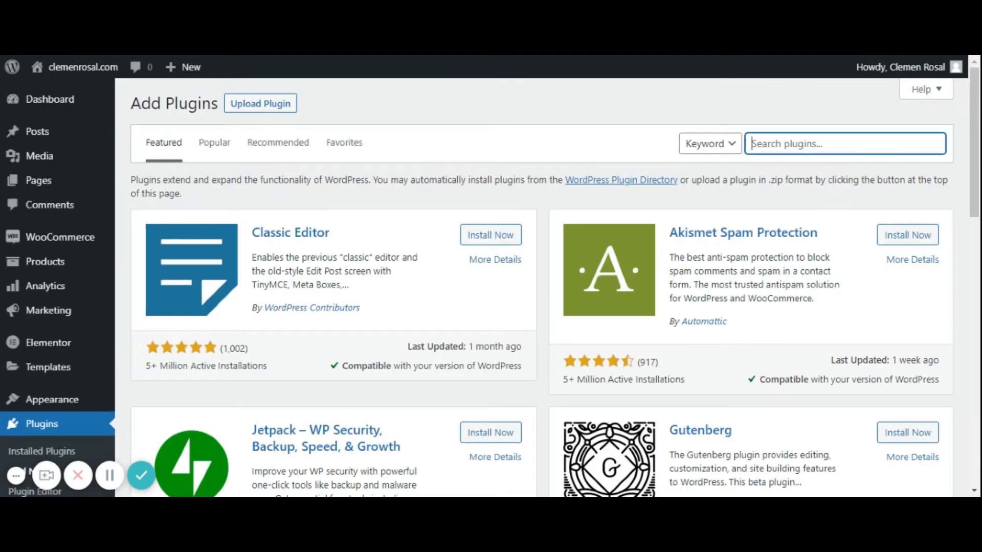
type("paym")
key("BackSpace")
key("BackSpace")
type("ypal payments")
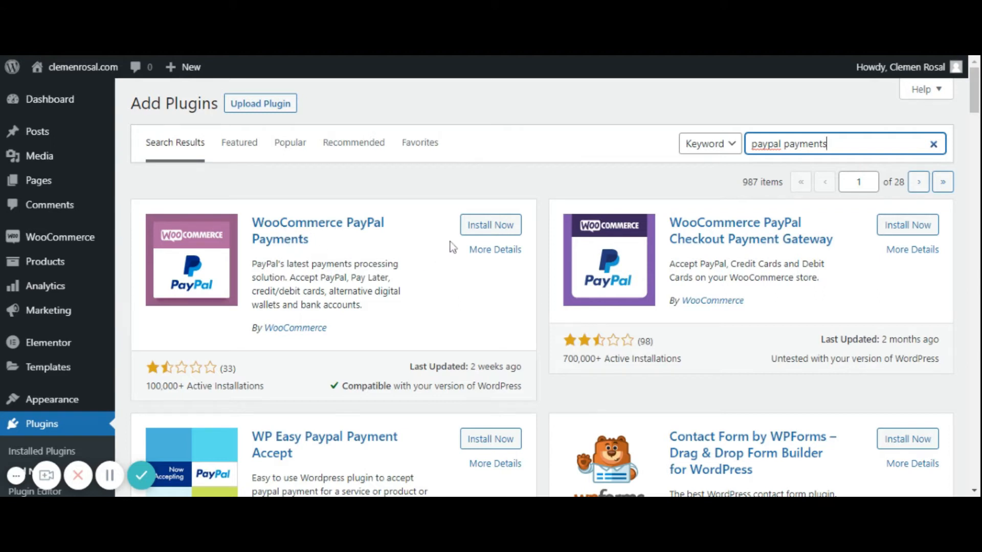
- Install and activate the WooCommerce PayPal Payments plugin, then look it up among the installed plugins
left_click(465, 228)
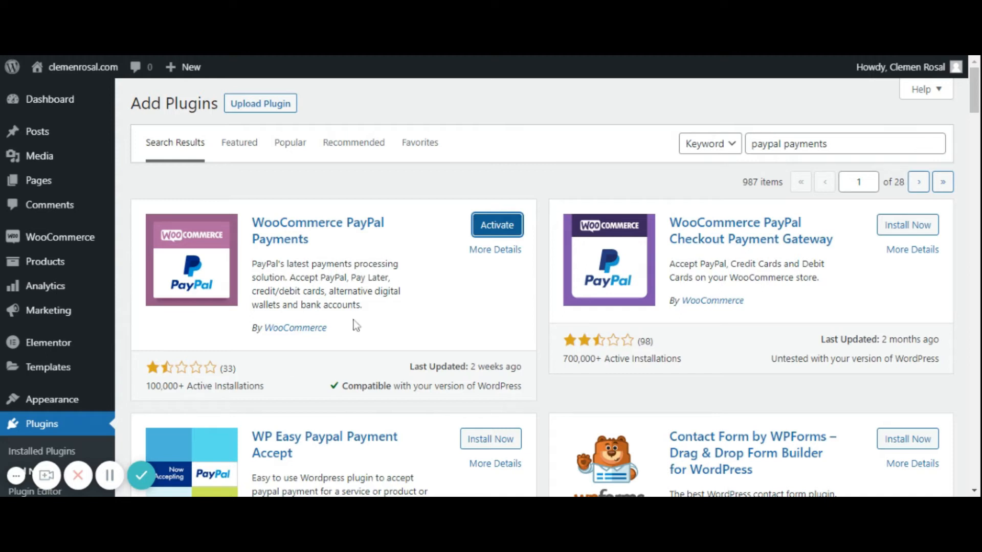
left_click(113, 476)
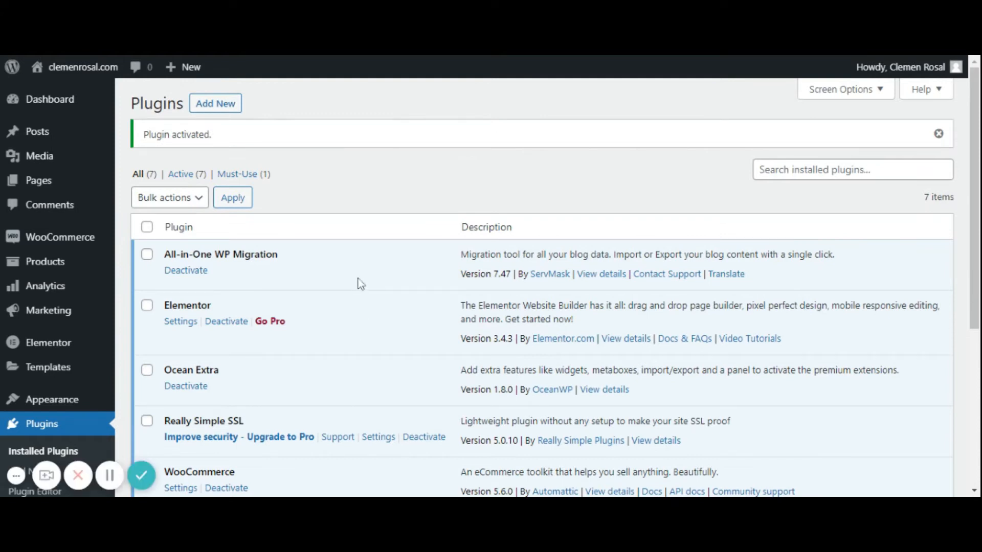
scroll(360, 244, "down", 3)
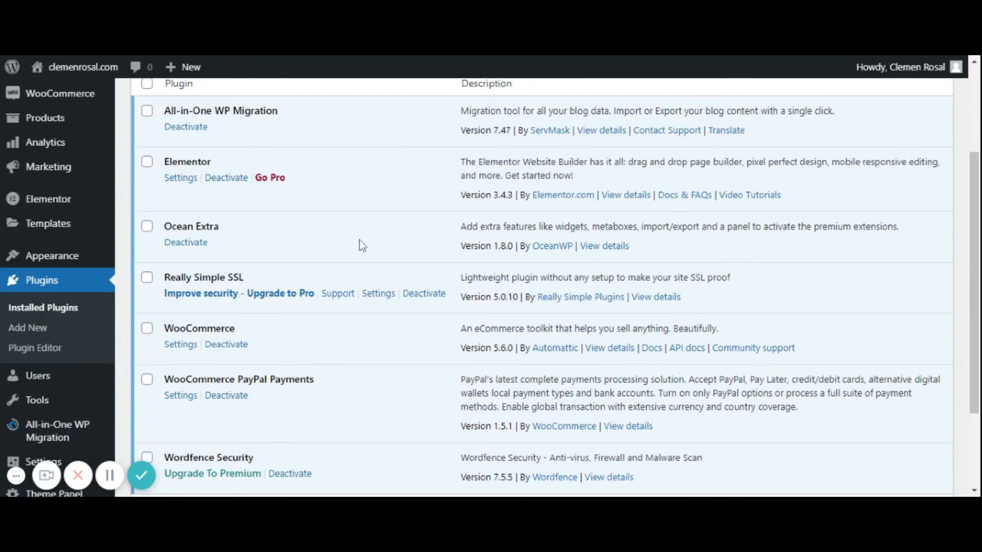
scroll(359, 240, "down", 3)
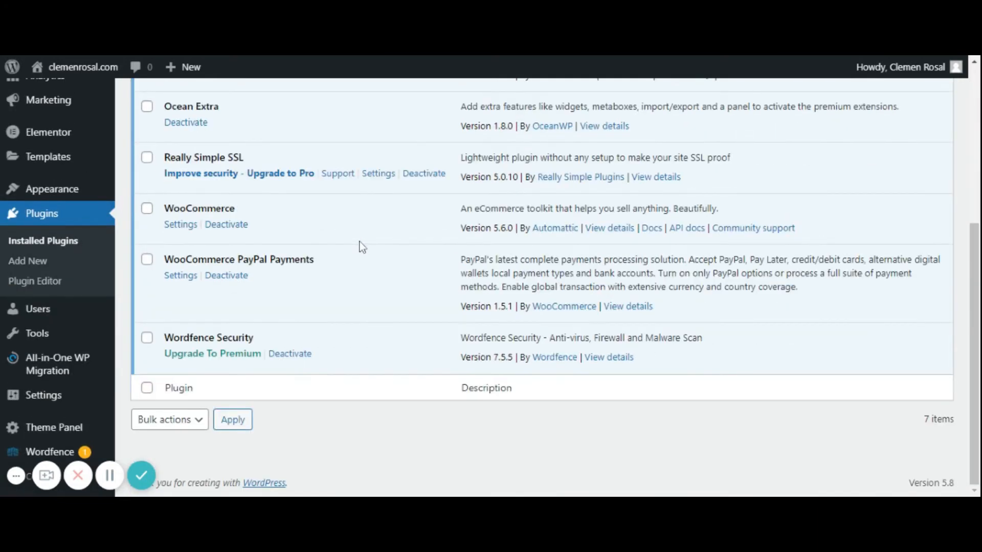
scroll(337, 262, "up", 2)
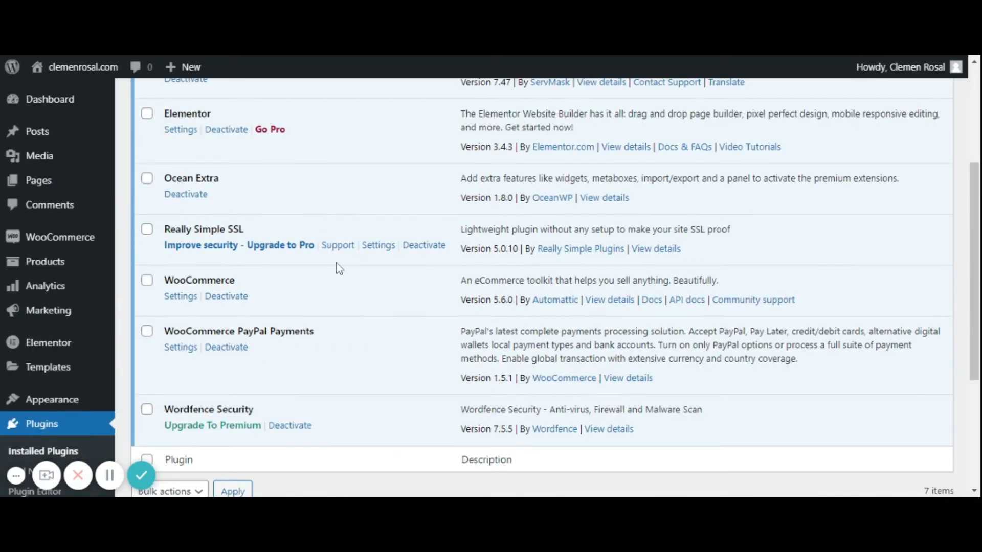
scroll(337, 262, "up", 3)
scroll(337, 268, "down", 1)
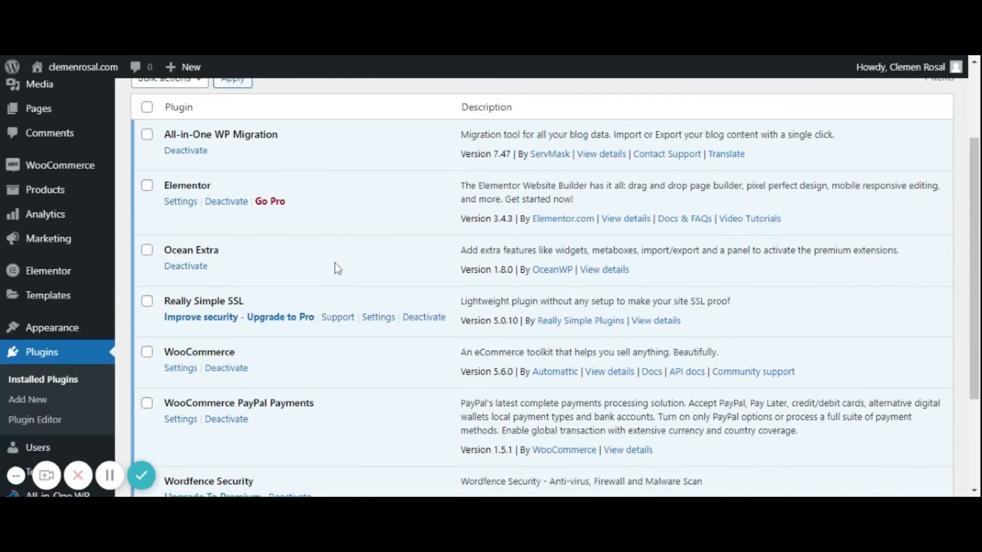
scroll(127, 297, "down", 1)
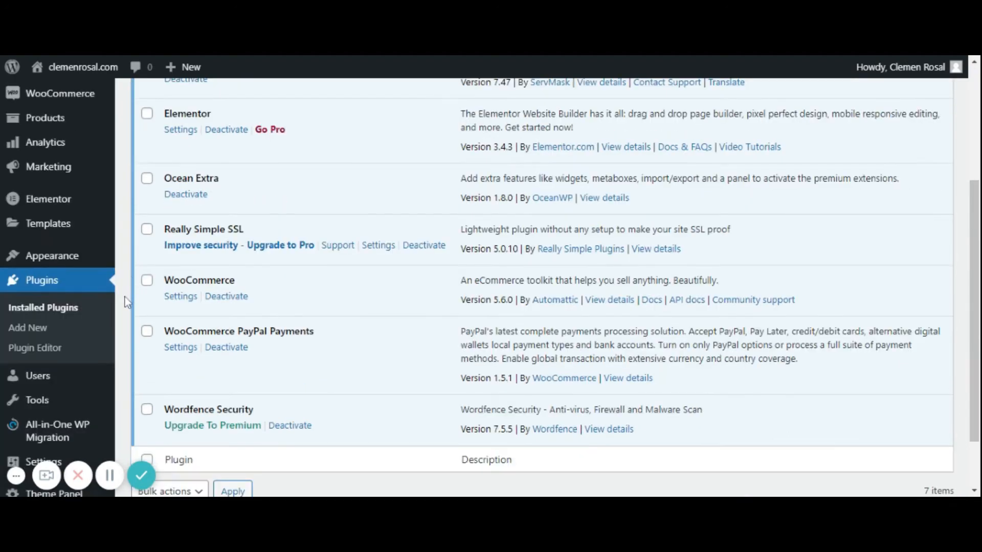
- Open the setup of the PayPal payment method in WooCommerce's payment settings
scroll(125, 298, "up", 1)
mouse_move(69, 187)
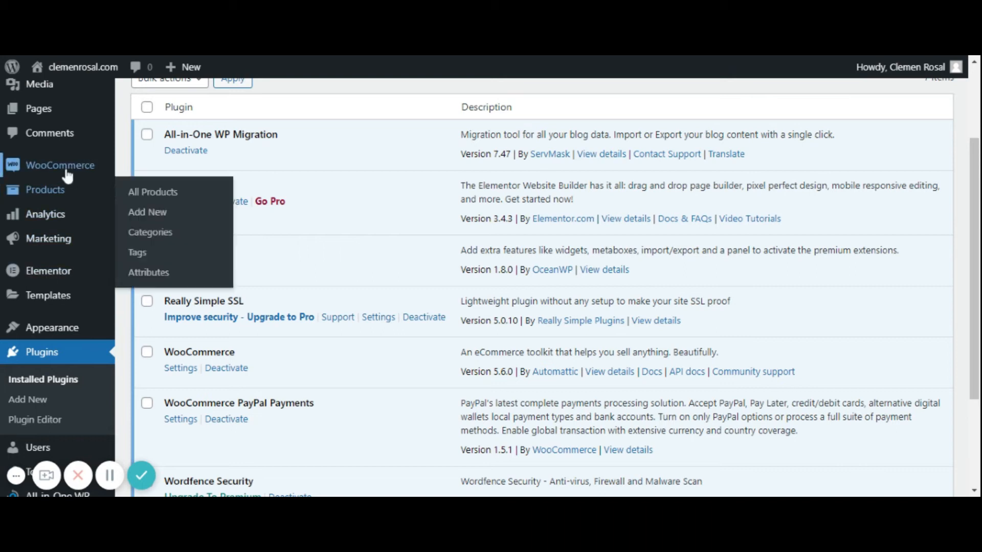
mouse_move(67, 166)
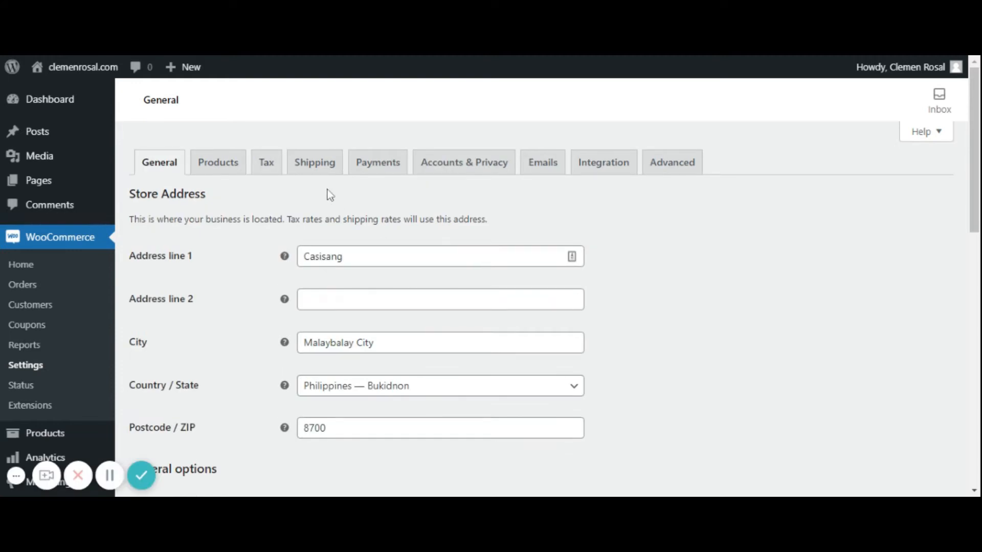
left_click(384, 168)
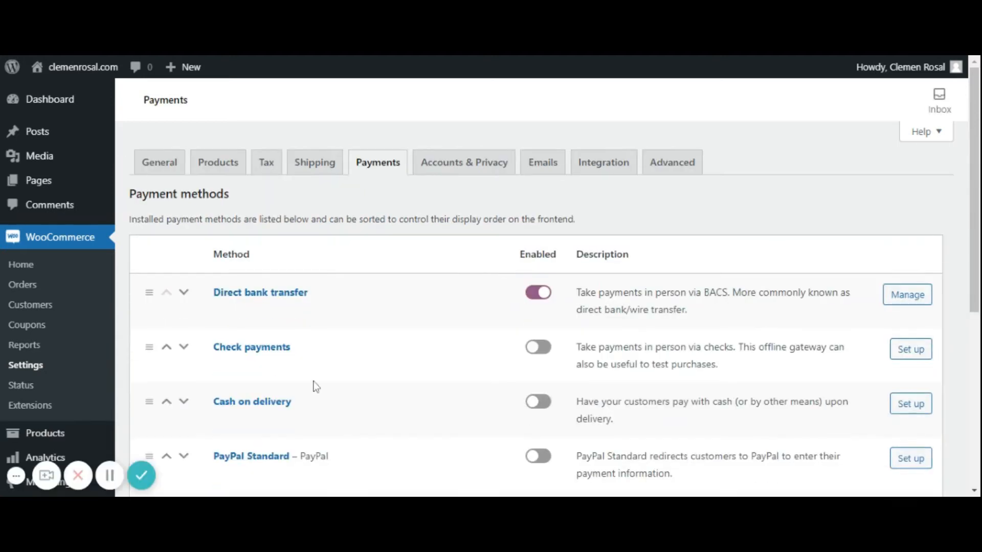
scroll(342, 346, "down", 2)
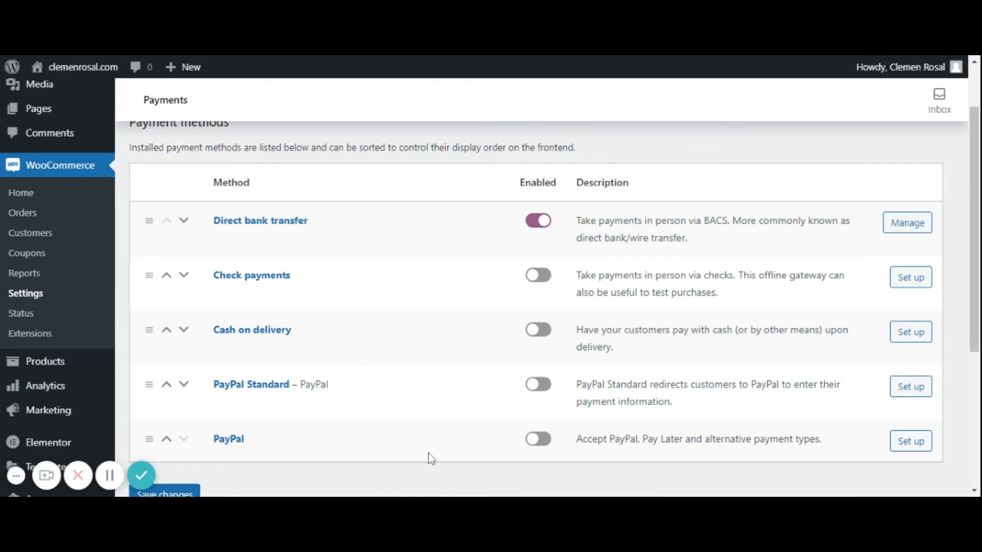
left_click(542, 444)
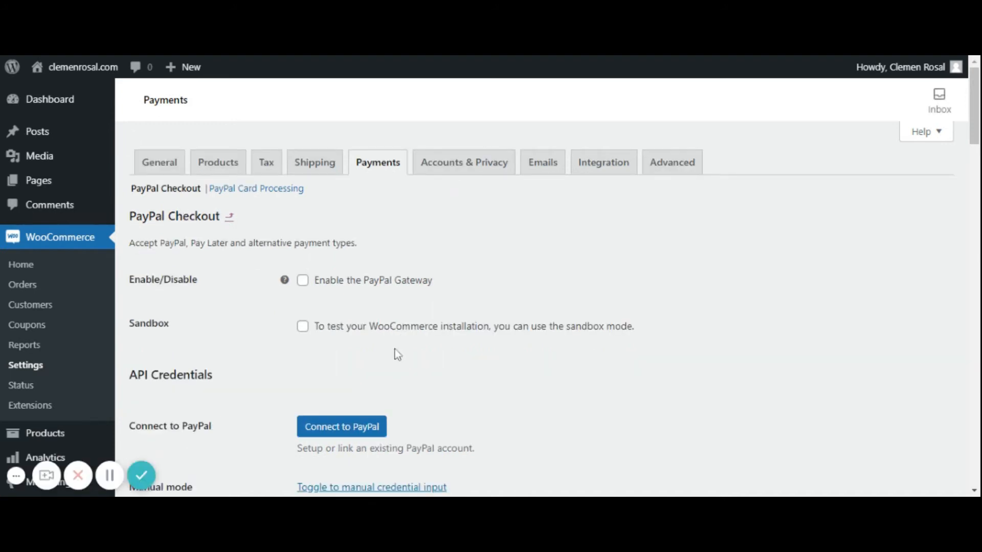
- Launch the connection to an existing PayPal account and enable the PayPal Gateway
scroll(398, 354, "down", 1)
scroll(400, 332, "down", 1)
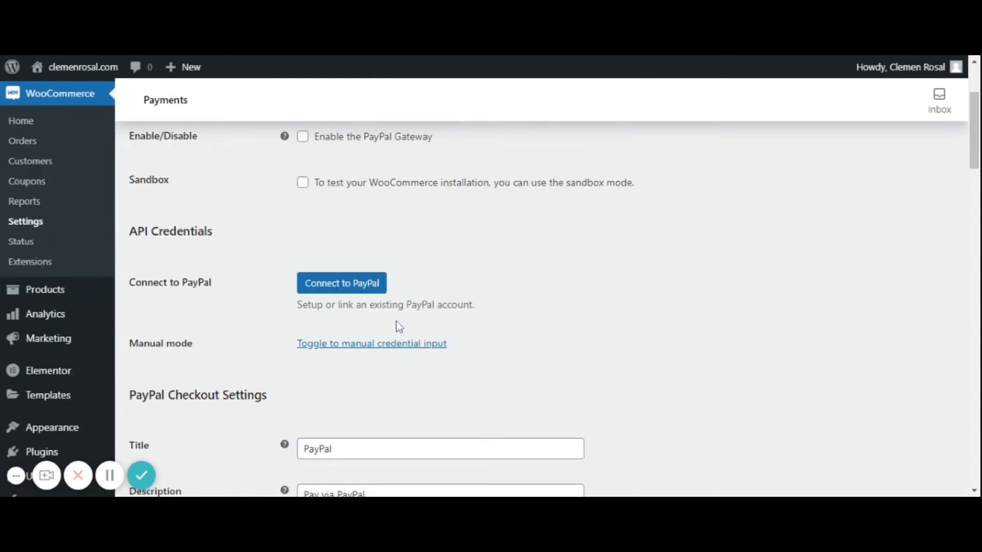
left_click(350, 291)
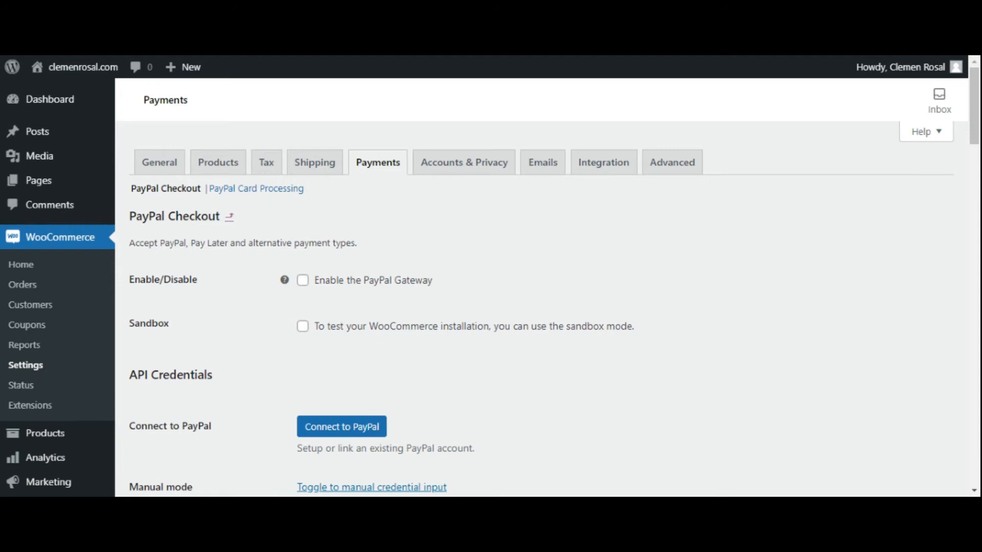
left_click(302, 280)
- Examine the PayPal Checkout settings, including title, description, brand name, landing page choices and invoice prefix
scroll(309, 287, "down", 3)
scroll(322, 296, "down", 4)
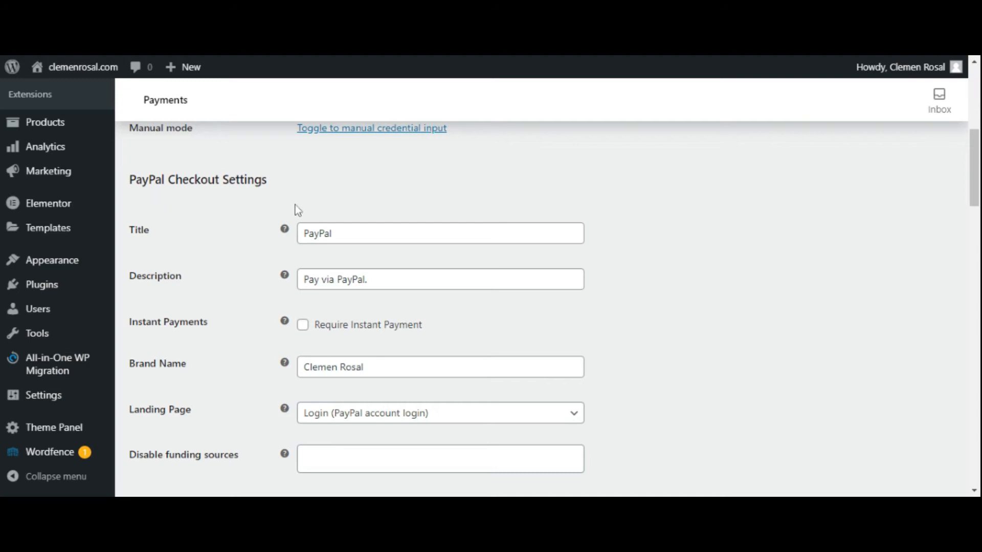
scroll(592, 240, "down", 1)
scroll(591, 241, "up", 1)
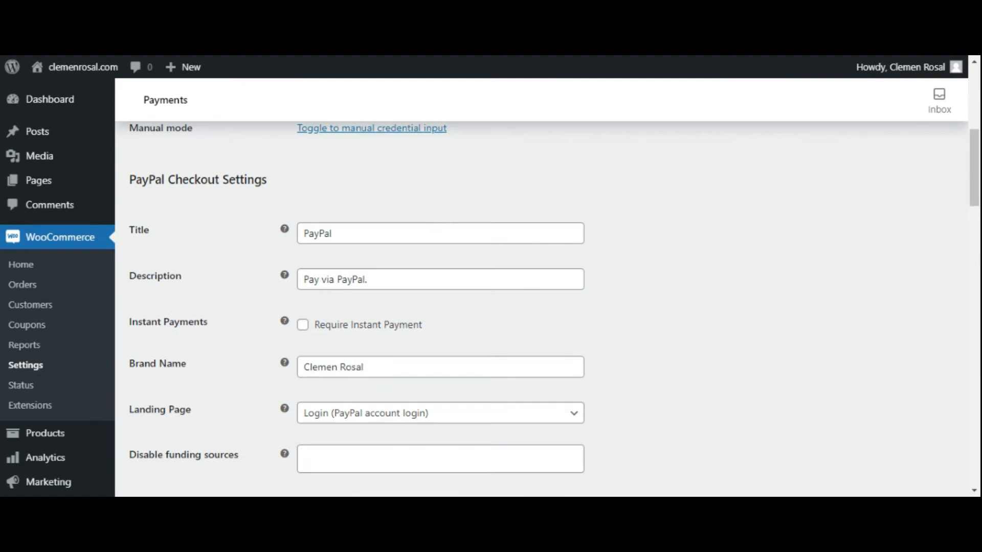
left_click(144, 238)
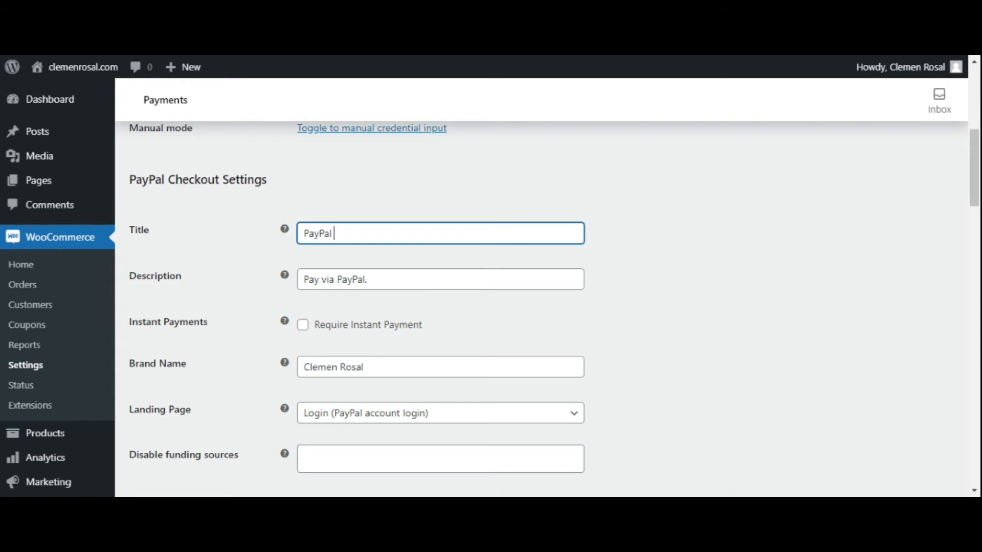
scroll(388, 281, "down", 1)
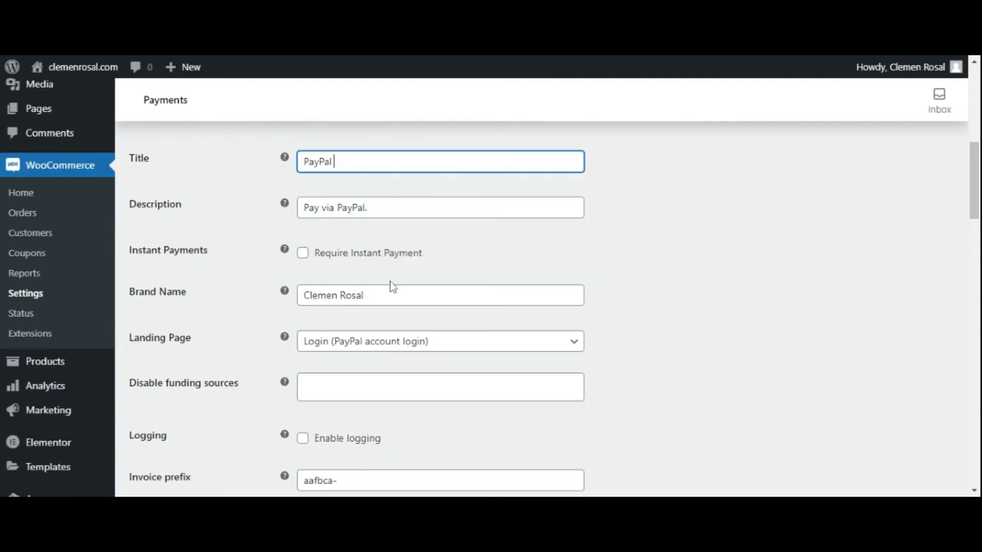
scroll(390, 282, "down", 1)
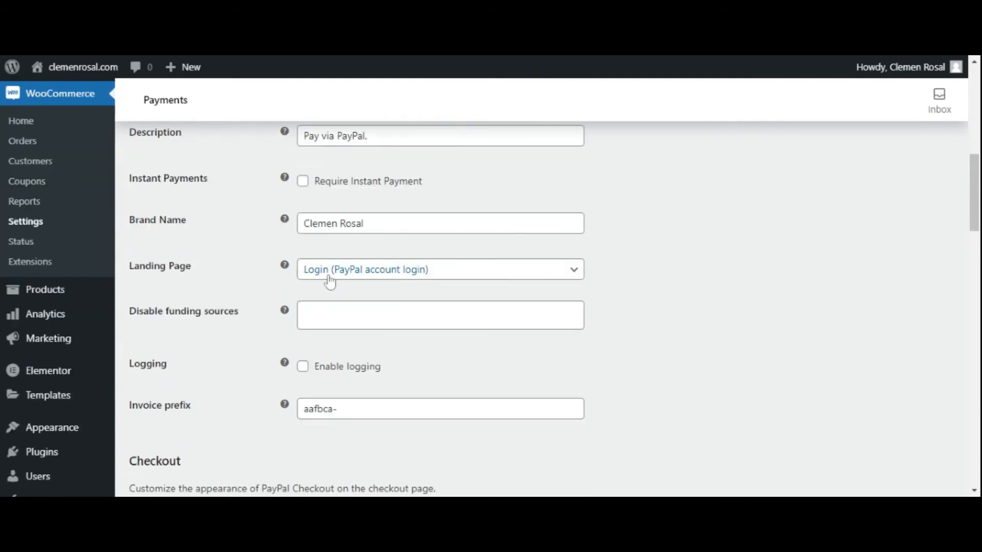
left_click(466, 279)
left_click(465, 279)
scroll(653, 291, "down", 1)
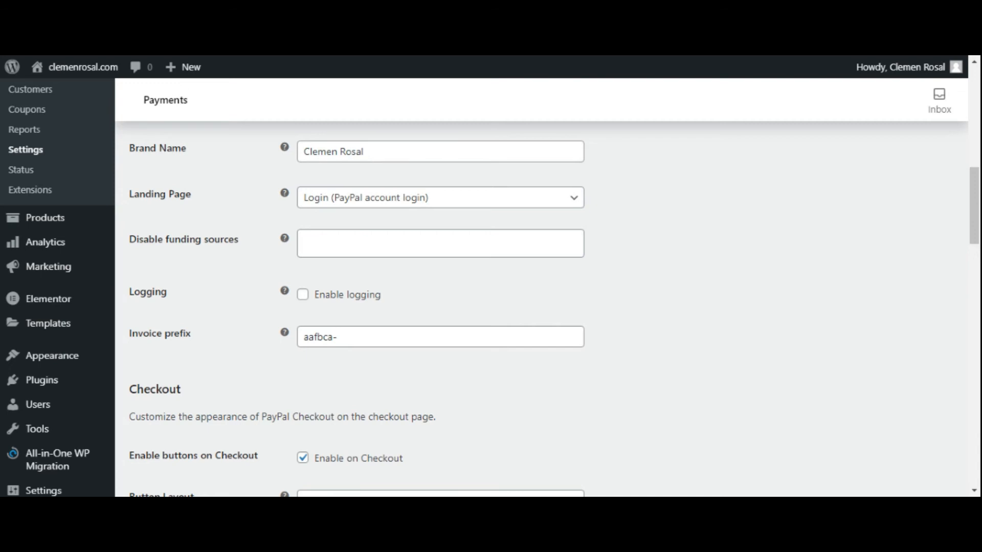
scroll(395, 285, "down", 4)
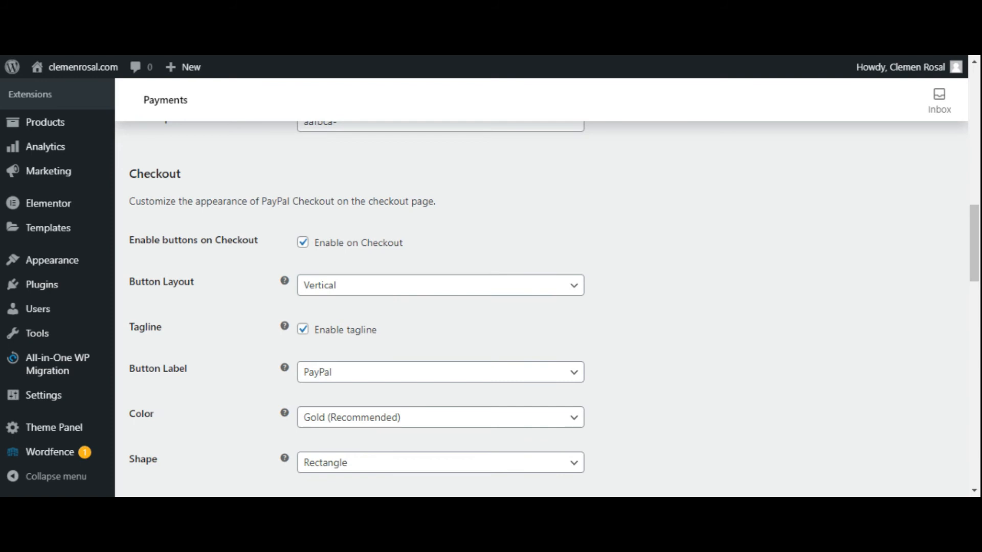
- Look over the button layout choices for Checkout, and switch the tagline off and back on
left_click(379, 288)
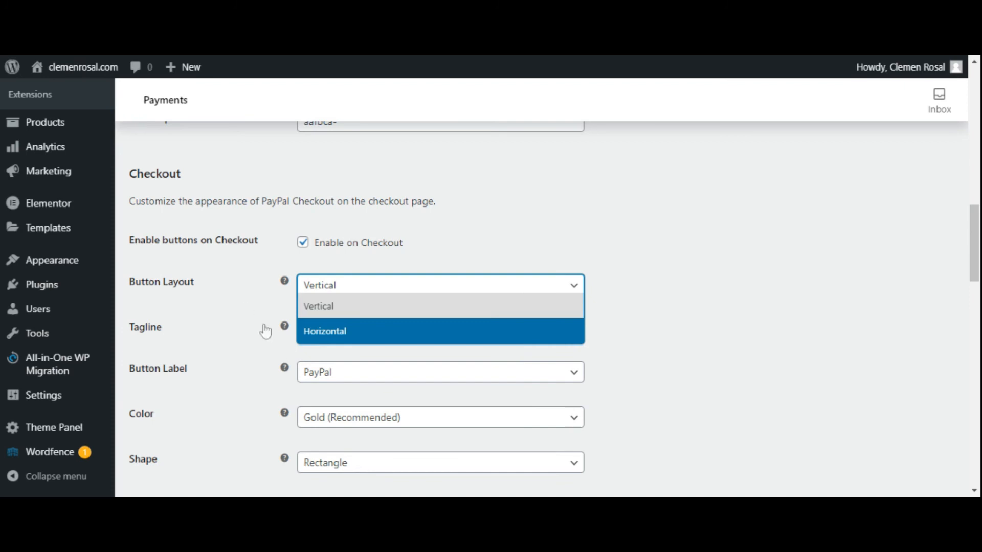
left_click(247, 338)
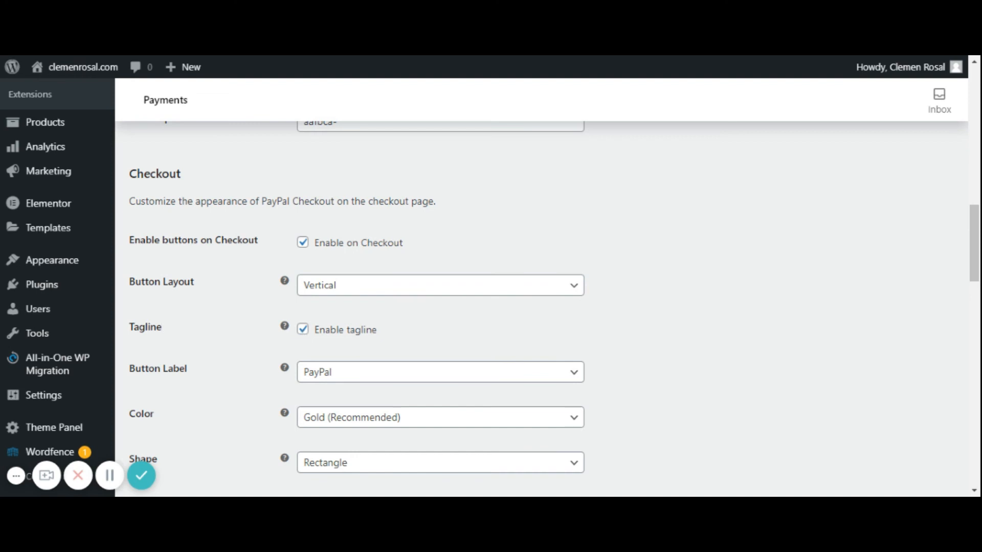
left_click(303, 330)
left_click(303, 330)
scroll(407, 305, "down", 2)
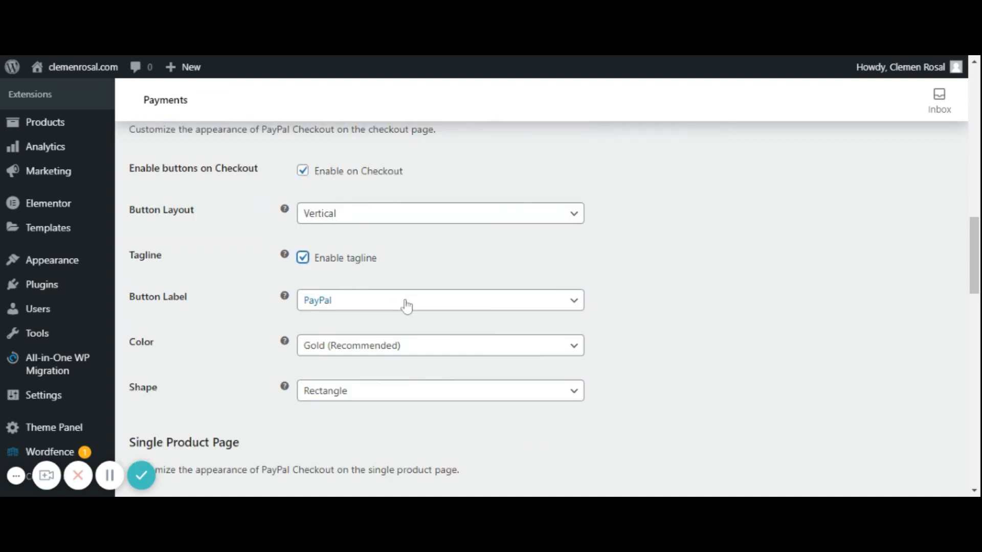
- Choose PayPal as the Checkout button label and Rectangle as its shape, keeping the Gold (Recommended) color
left_click(406, 306)
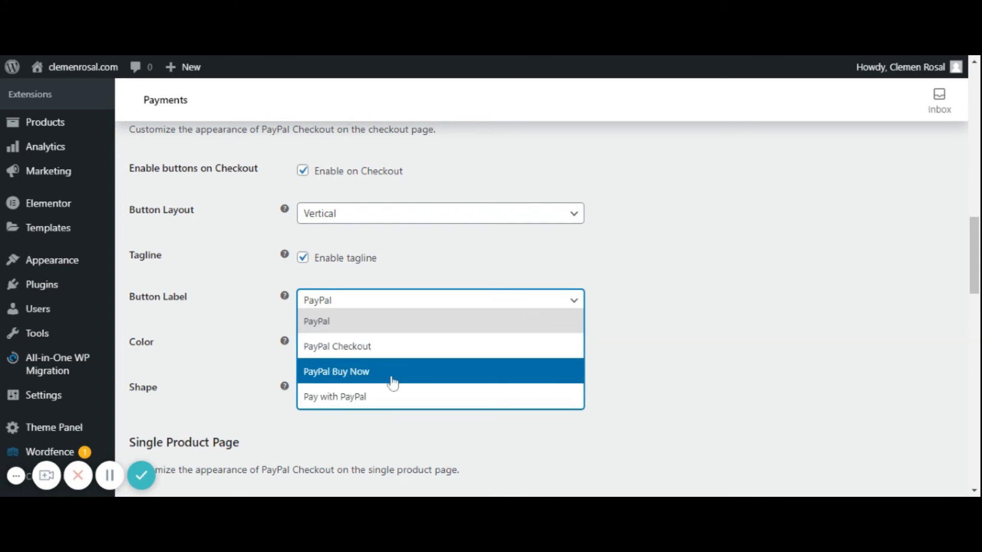
left_click(374, 330)
scroll(366, 327, "down", 1)
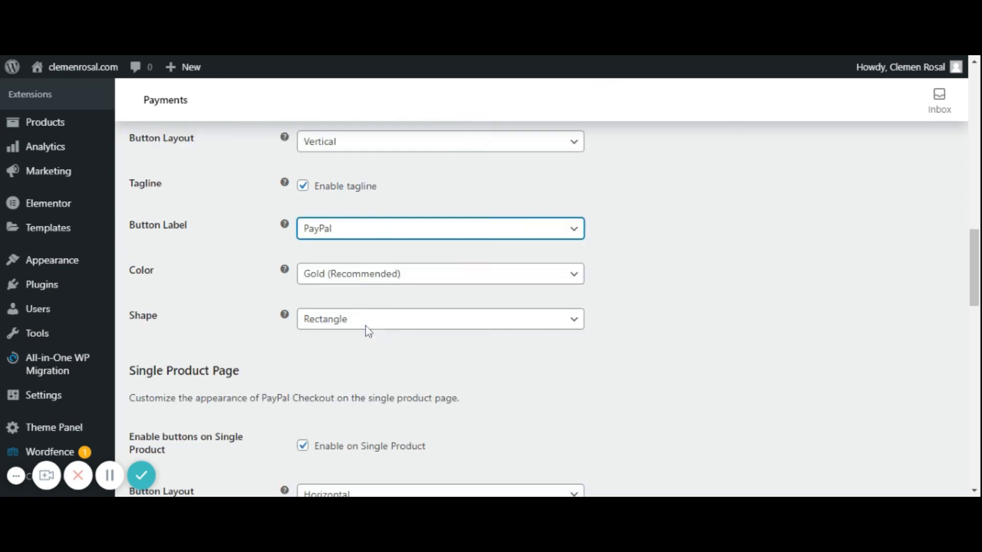
left_click(446, 276)
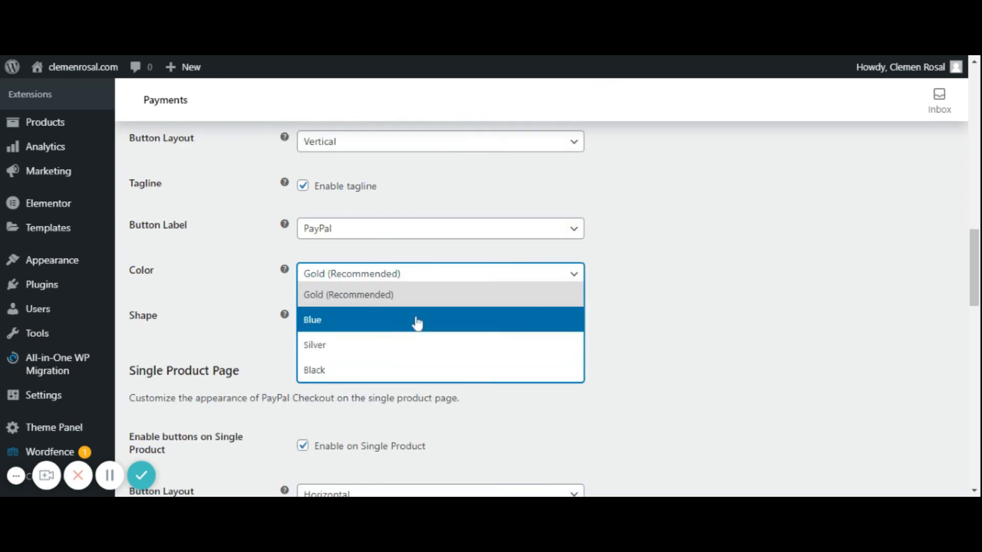
left_click(271, 293)
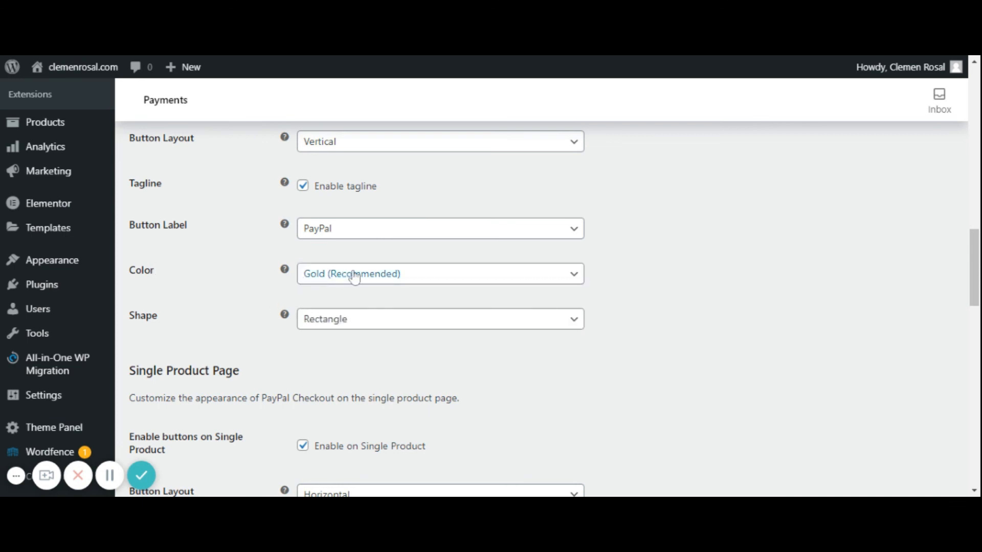
left_click(363, 327)
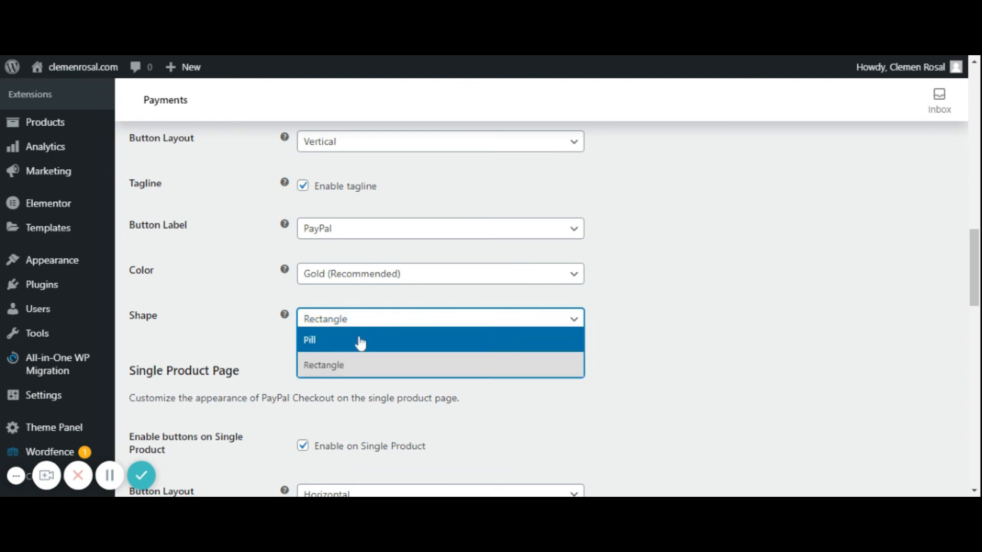
left_click(338, 364)
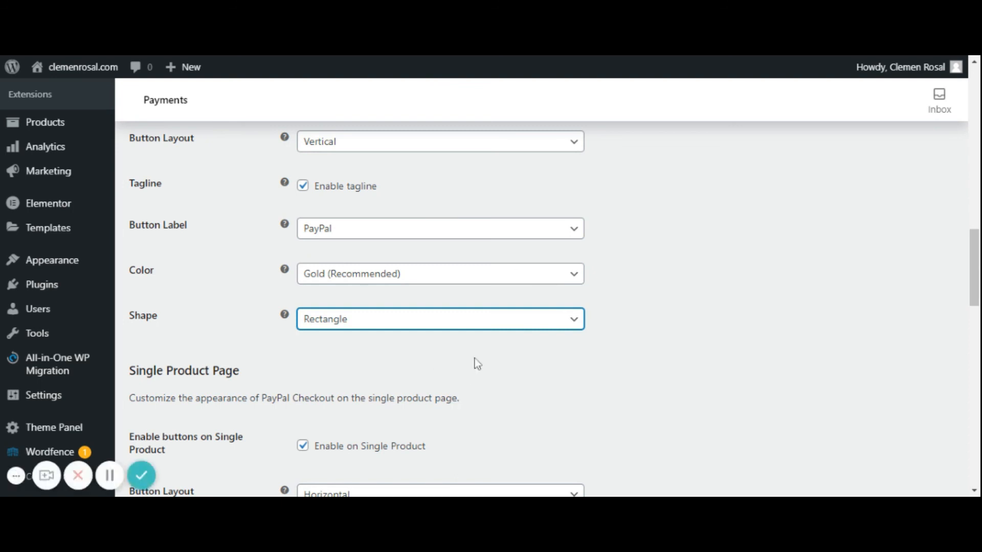
- Save the PayPal Checkout settings, leaving the Single Product Page and Mini Cart options as they are
scroll(476, 363, "down", 7)
scroll(497, 340, "down", 12)
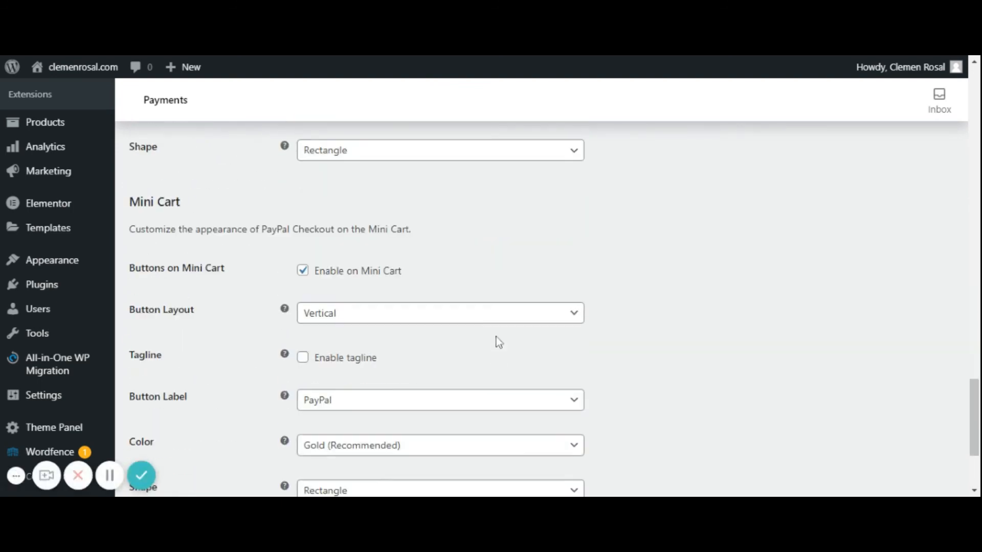
left_click(171, 421)
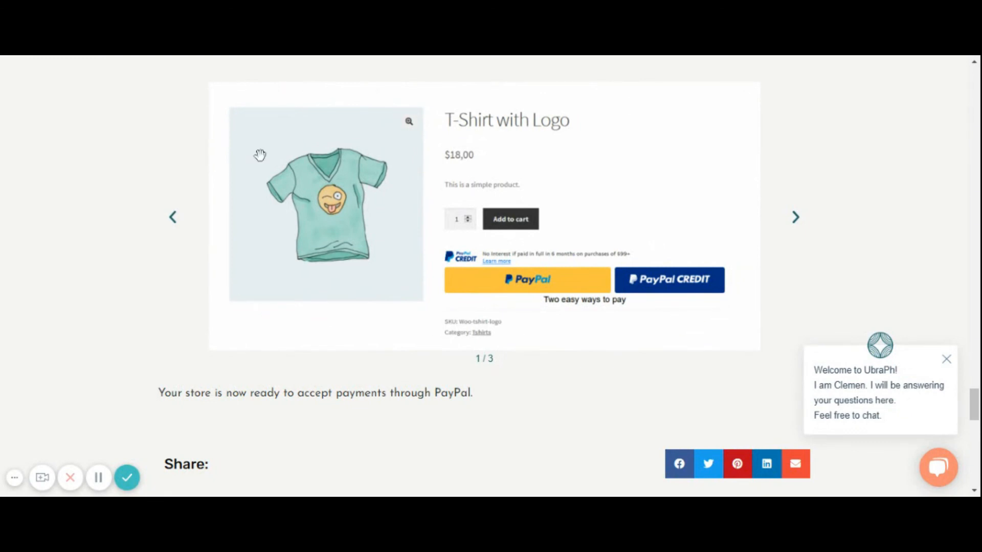
- View the gallery's example images of PayPal buttons on the cart and checkout pages, dismissing the chat greeting
left_click(804, 225)
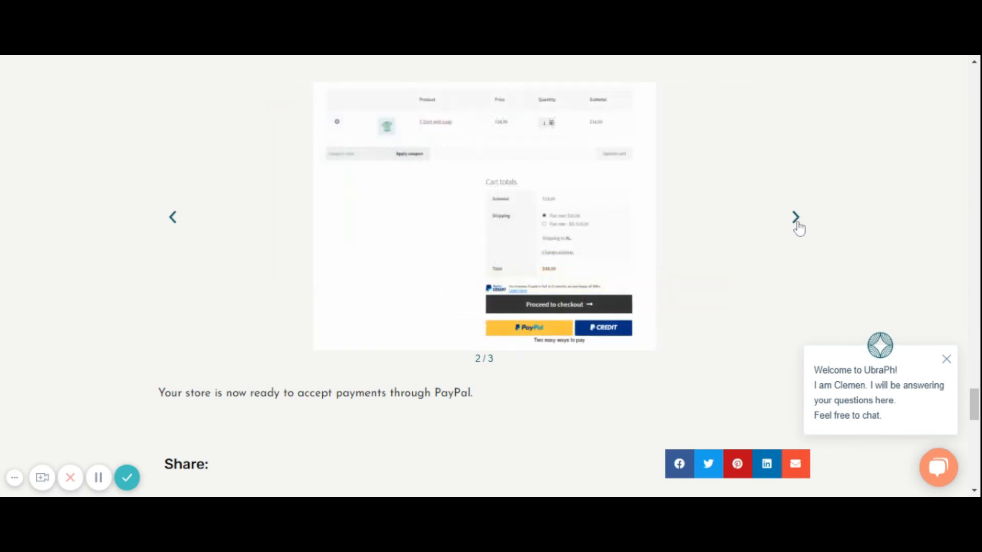
left_click(947, 359)
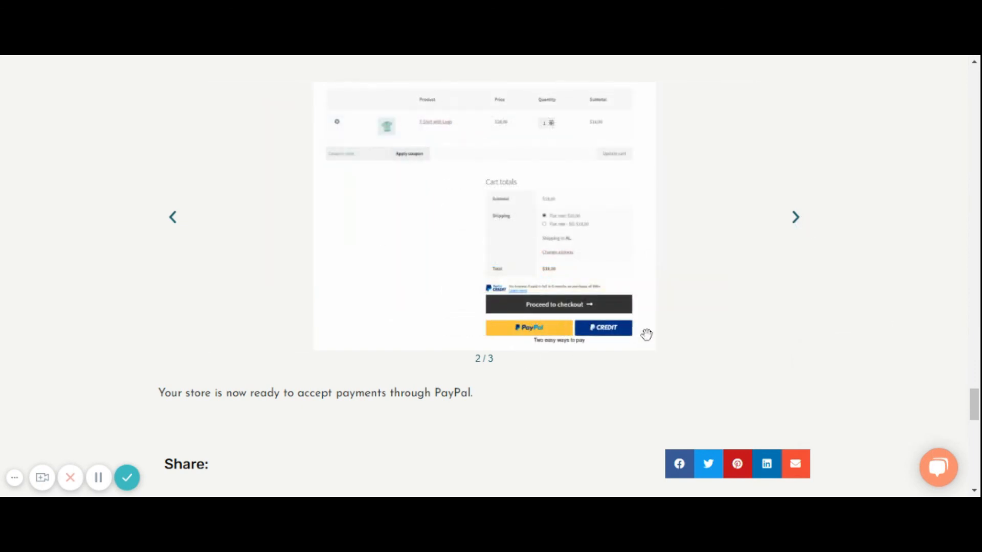
left_click(795, 221)
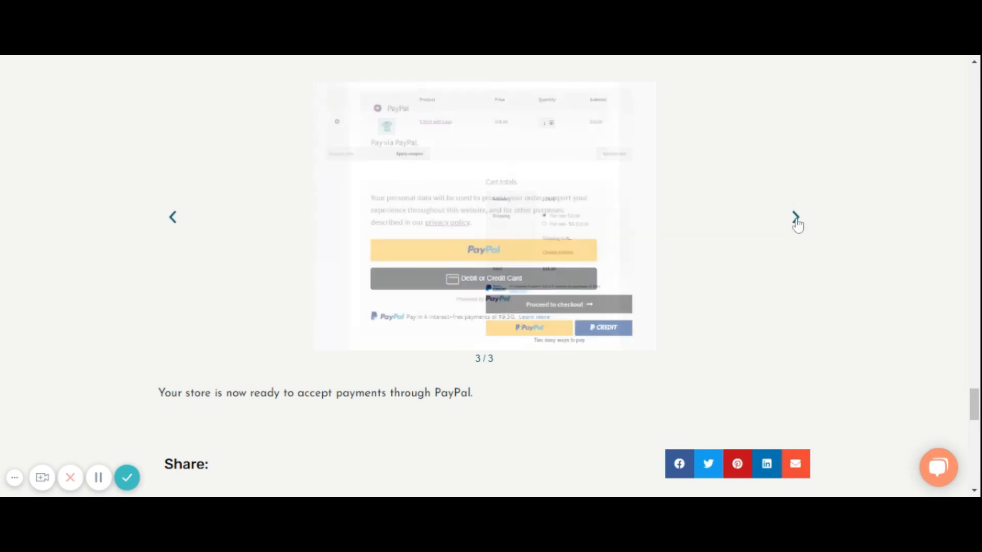